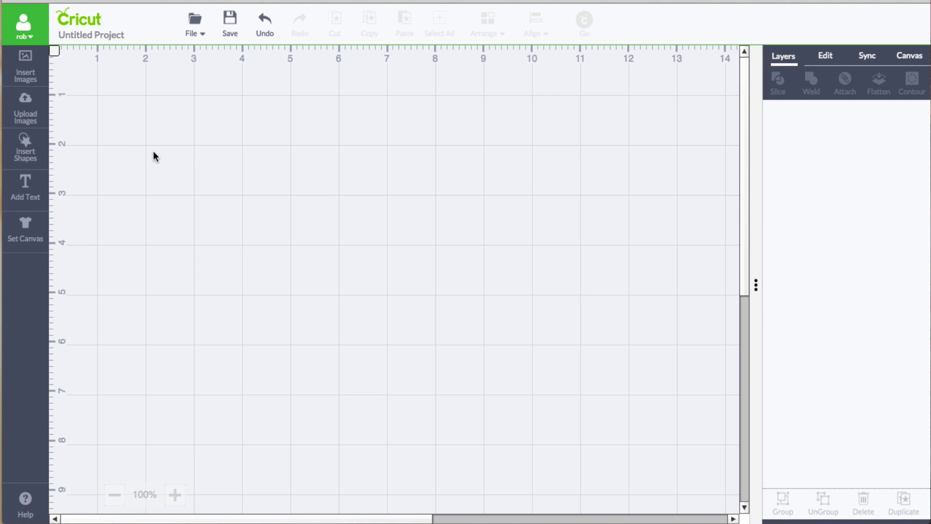
Open Manage Custom Materials from the account menu
left_click(32, 42)
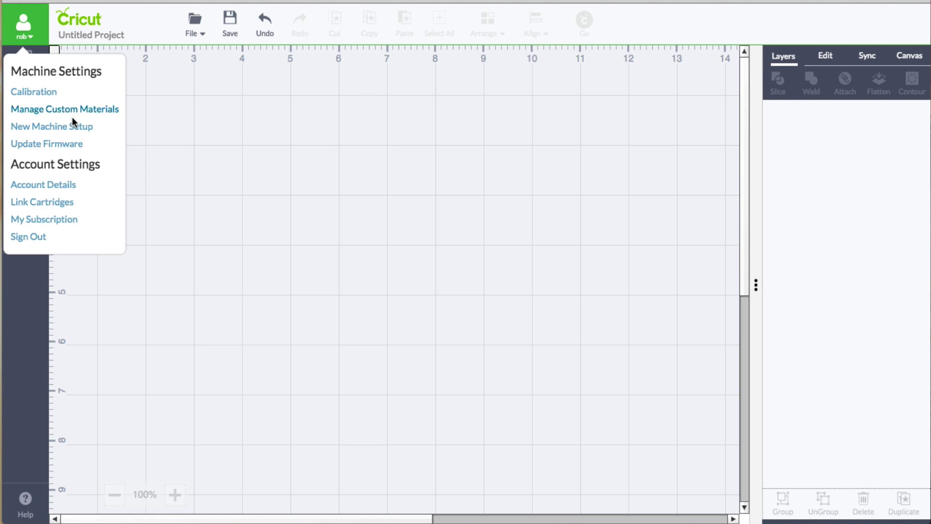
left_click(89, 116)
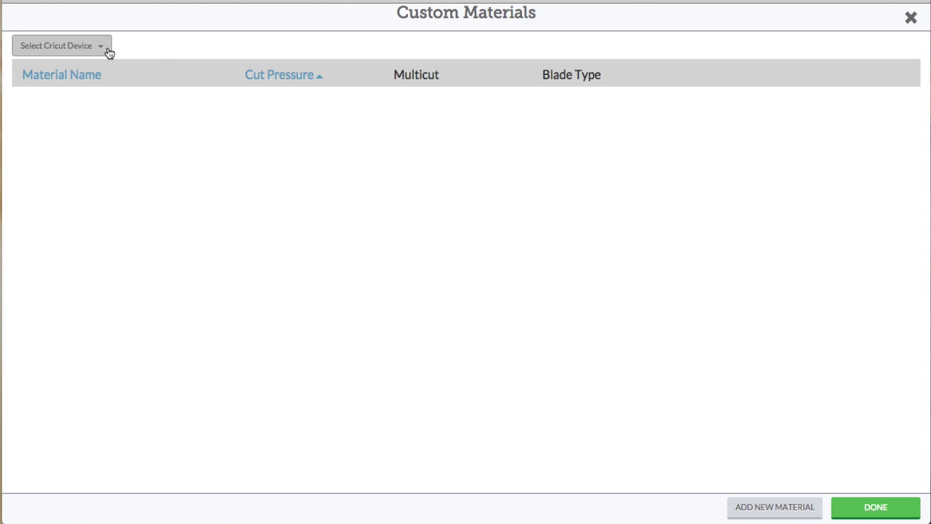
Choose ExploreAir : 7F9 (USB) as the Cricut device to list its materials
left_click(110, 52)
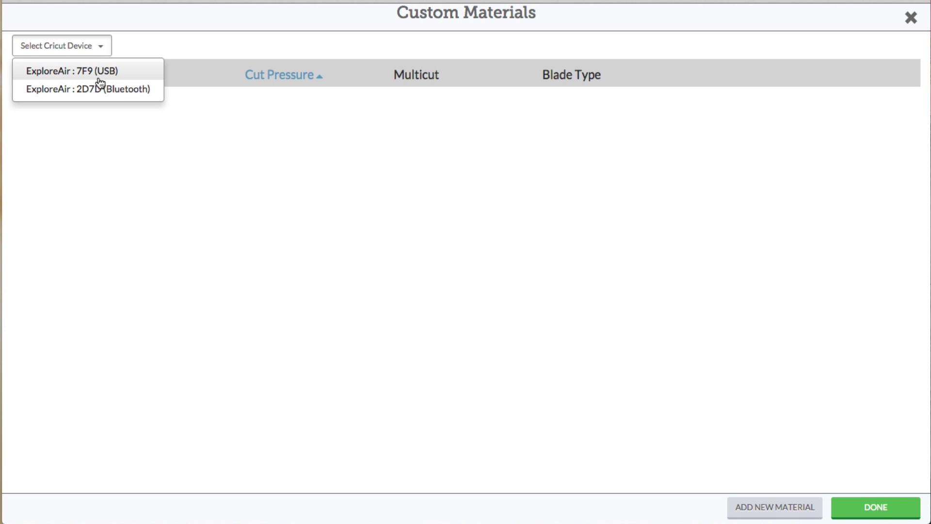
left_click(129, 77)
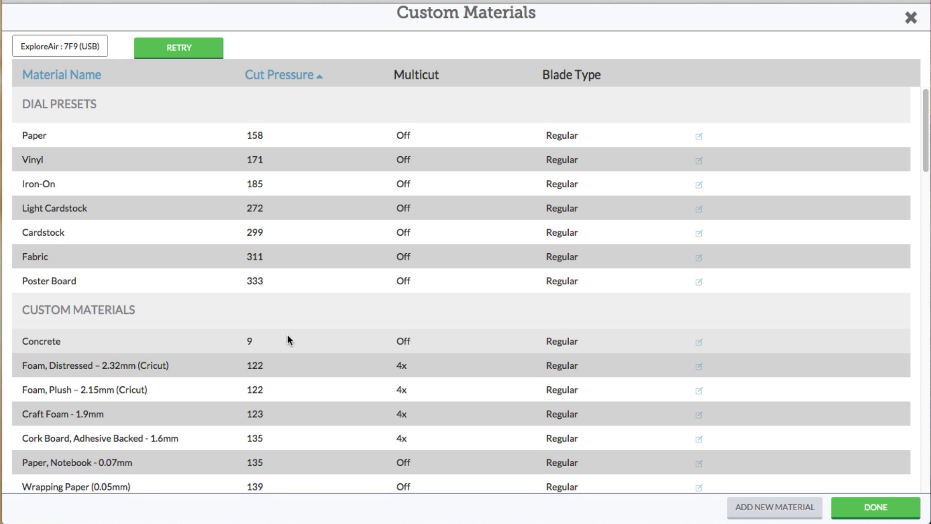
scroll(306, 316, "down", 6)
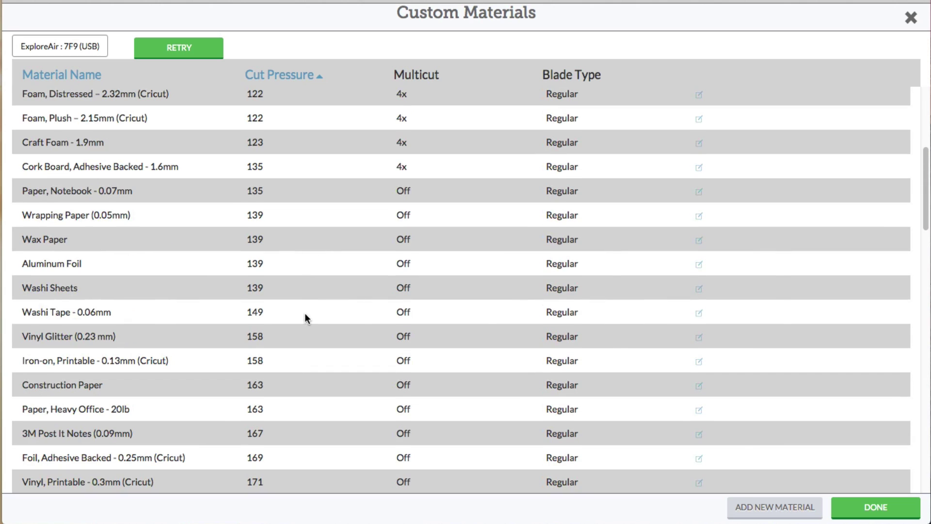
scroll(182, 243, "down", 2)
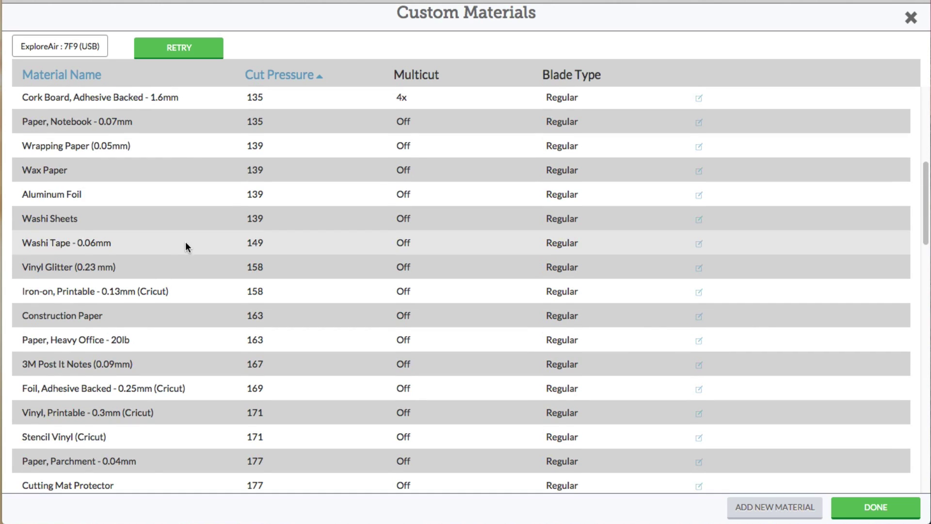
scroll(184, 201, "down", 1)
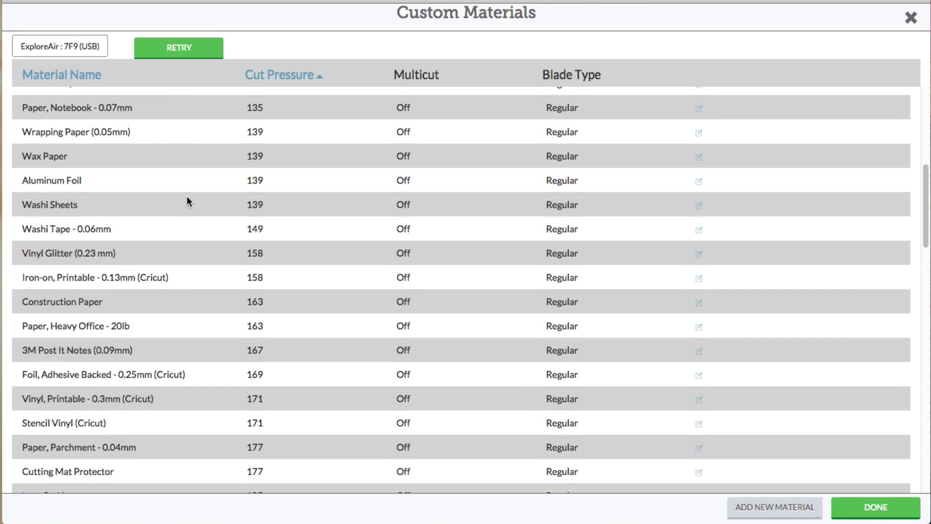
scroll(188, 201, "down", 2)
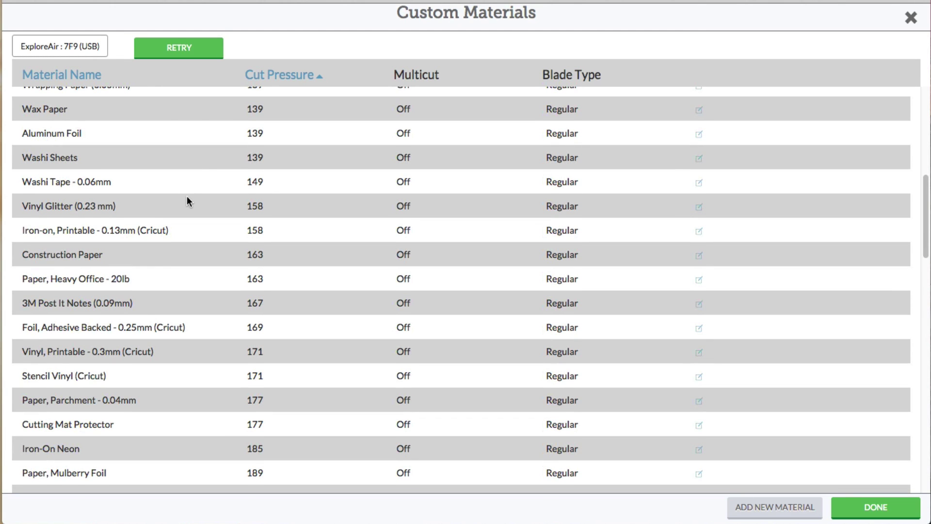
scroll(187, 196, "down", 1)
scroll(189, 195, "down", 3)
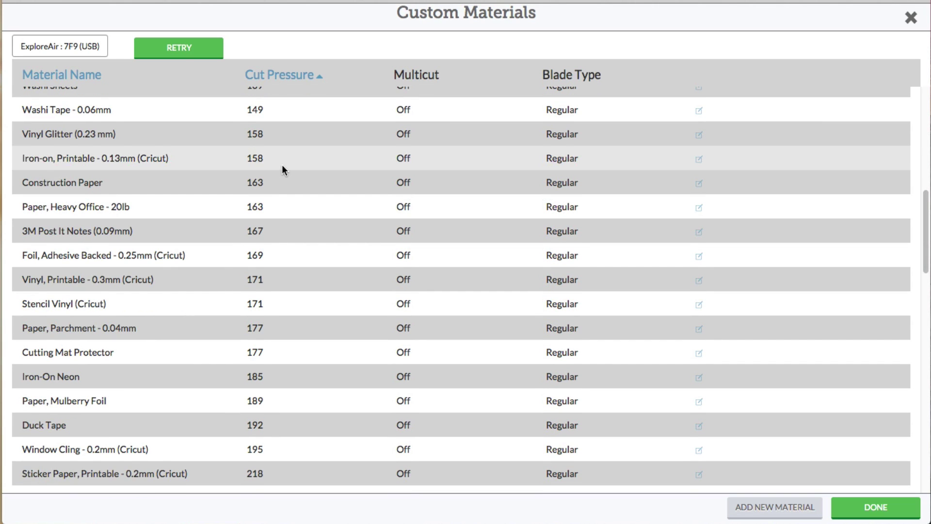
Edit the Iron-on, Printable - 0.13mm (Cricut) material, keeping Multicut Off
left_click(699, 161)
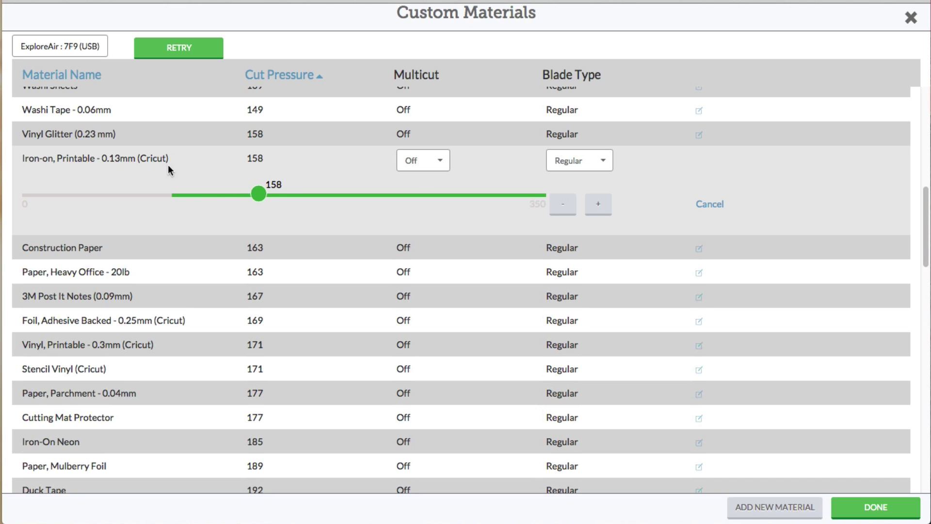
left_click(441, 166)
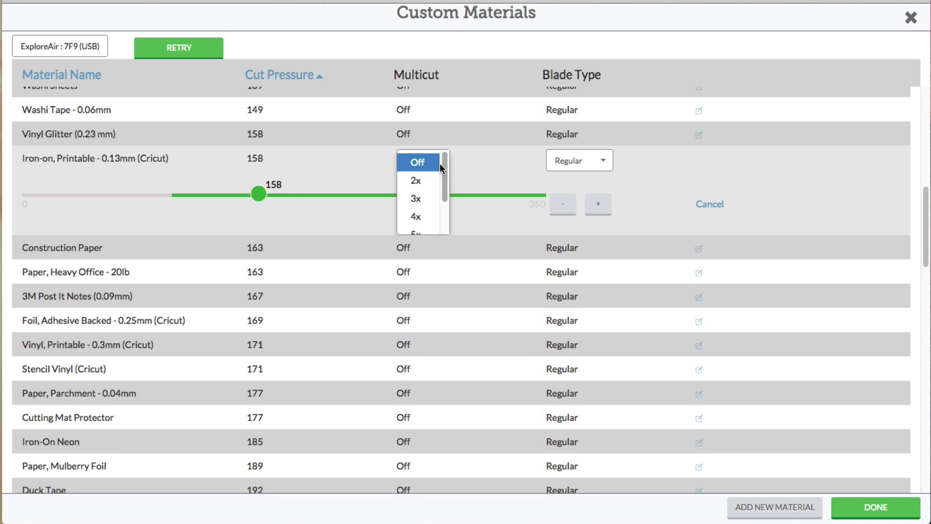
left_click_drag(444, 202, 446, 161)
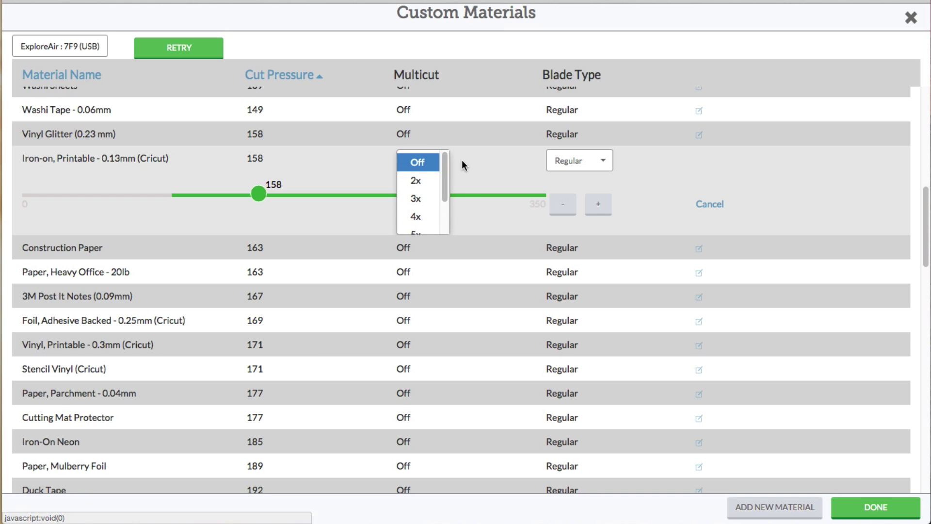
left_click(467, 162)
scroll(537, 179, "up", 5)
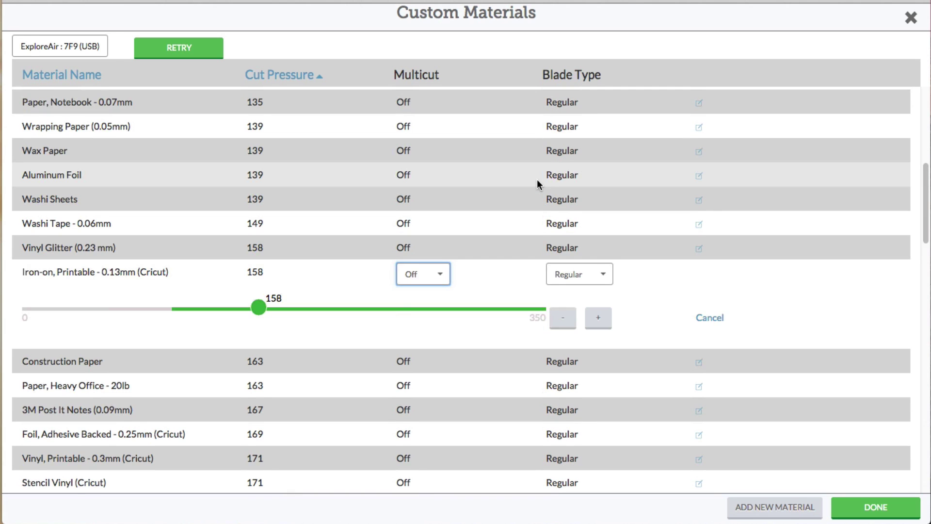
Review the Blade Type options, leaving the Regular blade selected
left_click(604, 290)
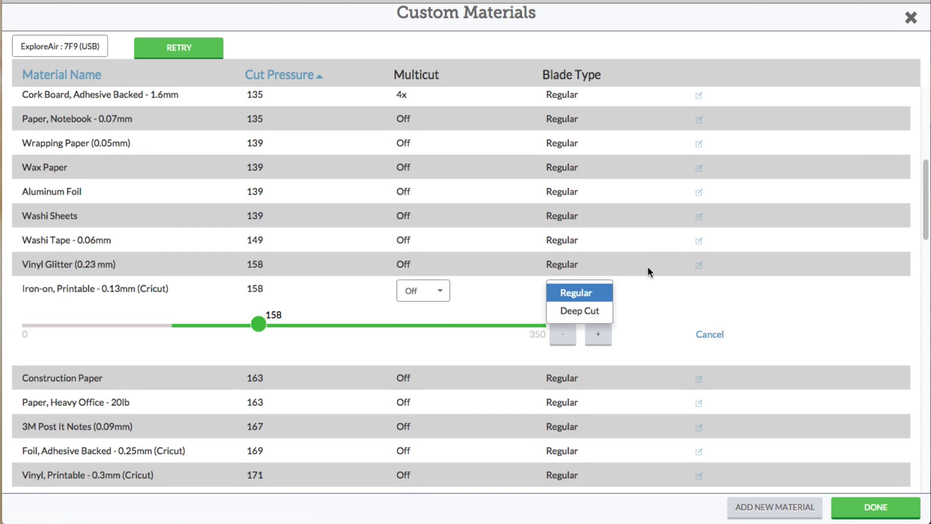
scroll(645, 266, "up", 8)
scroll(627, 268, "down", 10)
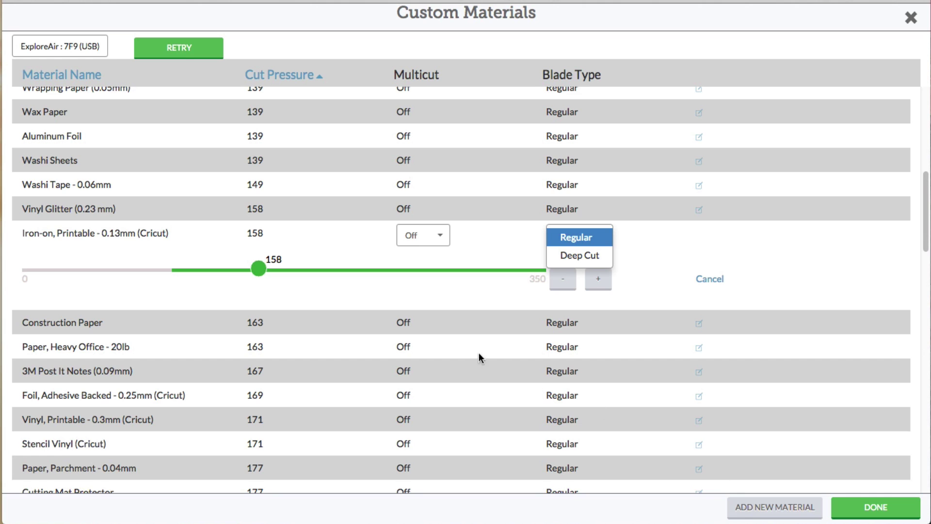
scroll(313, 296, "up", 8)
scroll(306, 298, "down", 9)
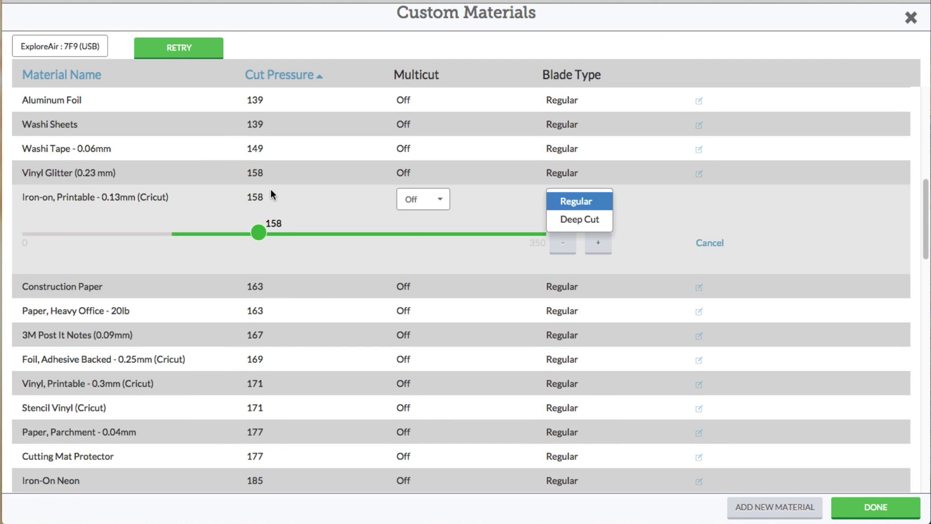
scroll(270, 193, "up", 9)
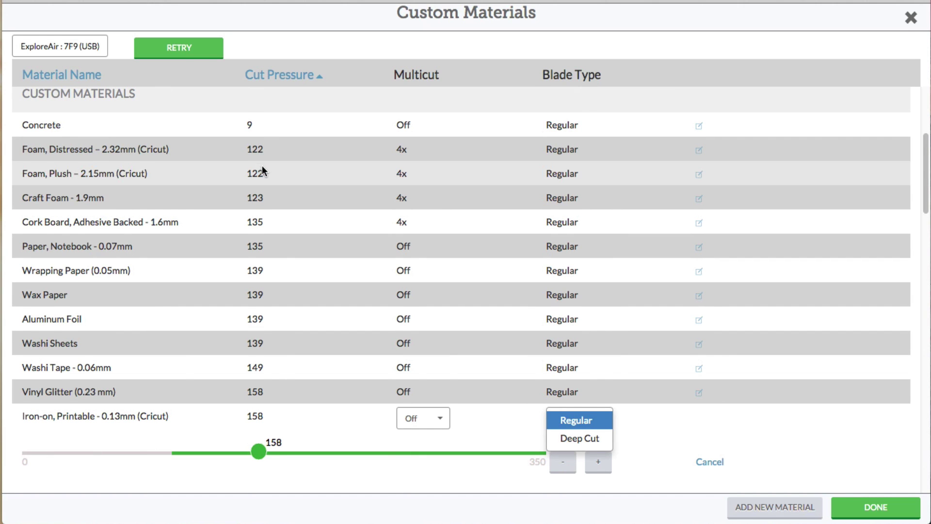
scroll(262, 165, "down", 7)
scroll(262, 167, "down", 20)
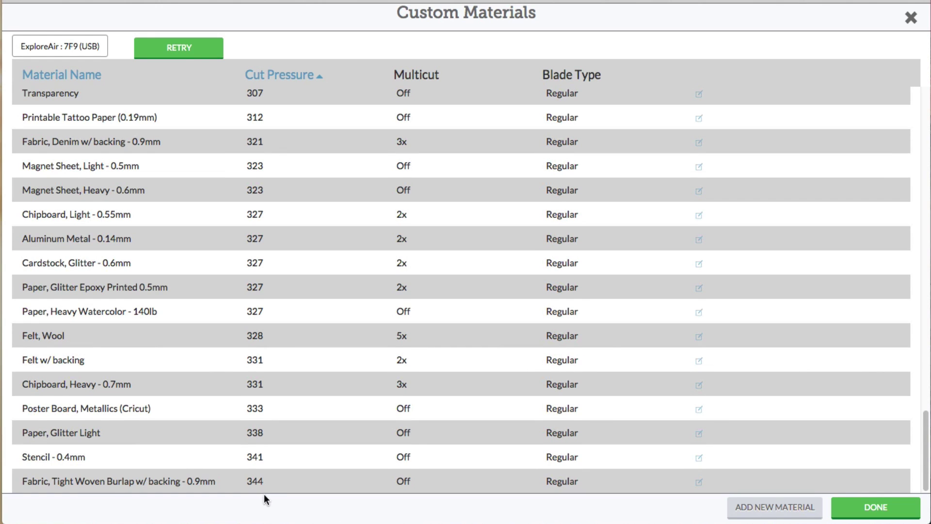
scroll(290, 449, "up", 10)
scroll(290, 449, "up", 14)
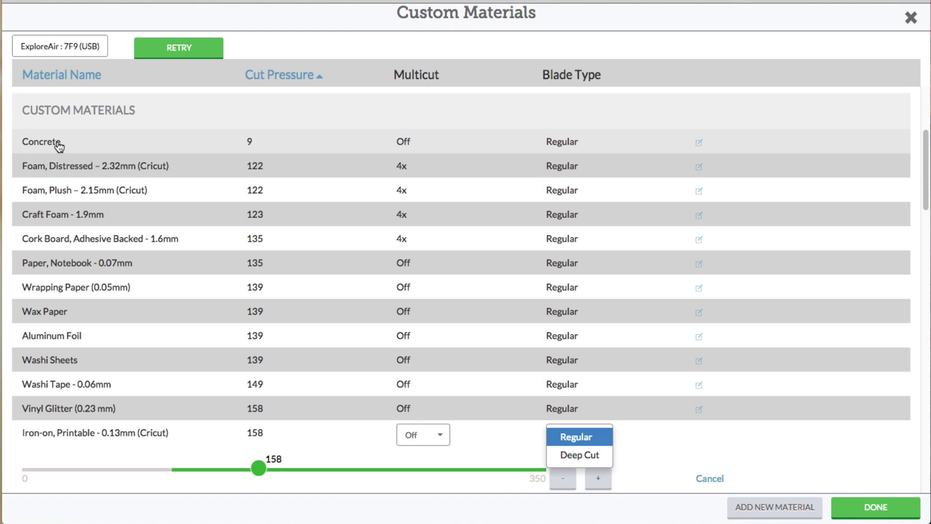
Raise Concrete's cut pressure from 9 to 274, save, and reopen it to verify
left_click(52, 146)
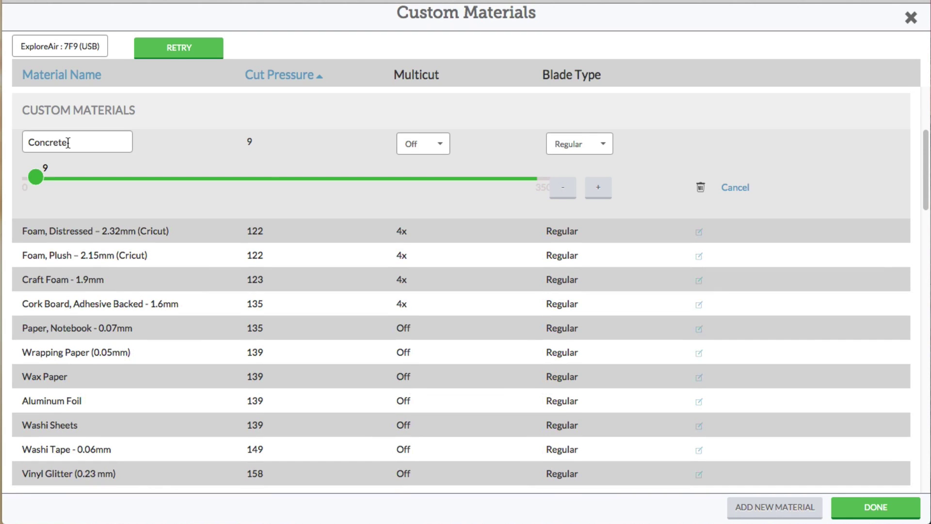
left_click_drag(79, 141, 8, 142)
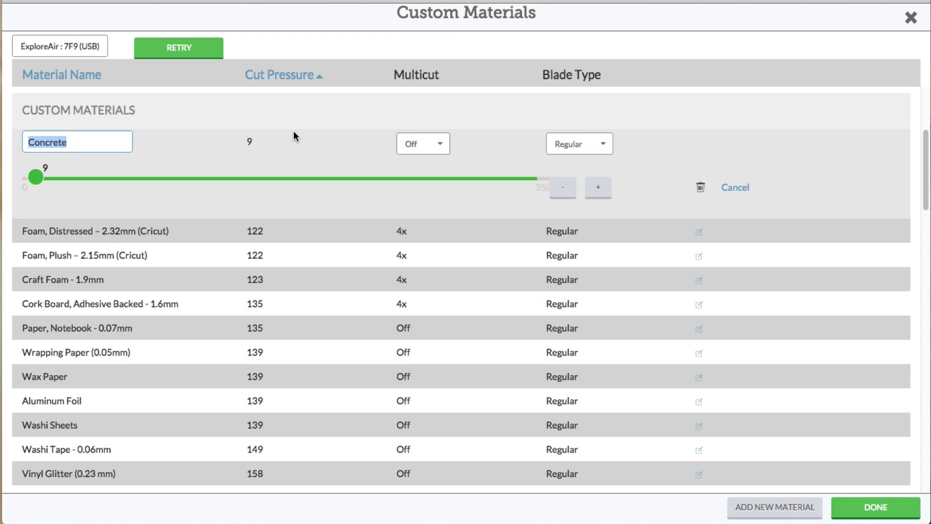
left_click_drag(44, 173, 448, 186)
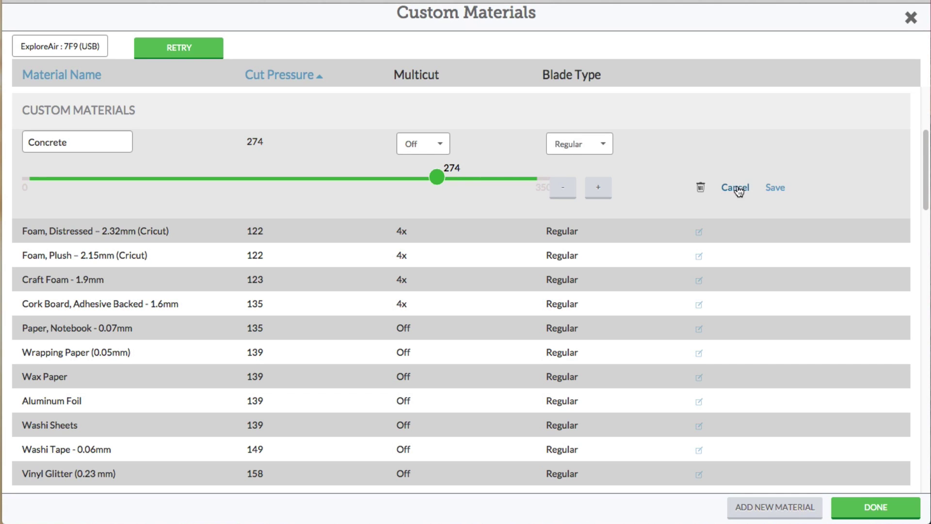
left_click(775, 188)
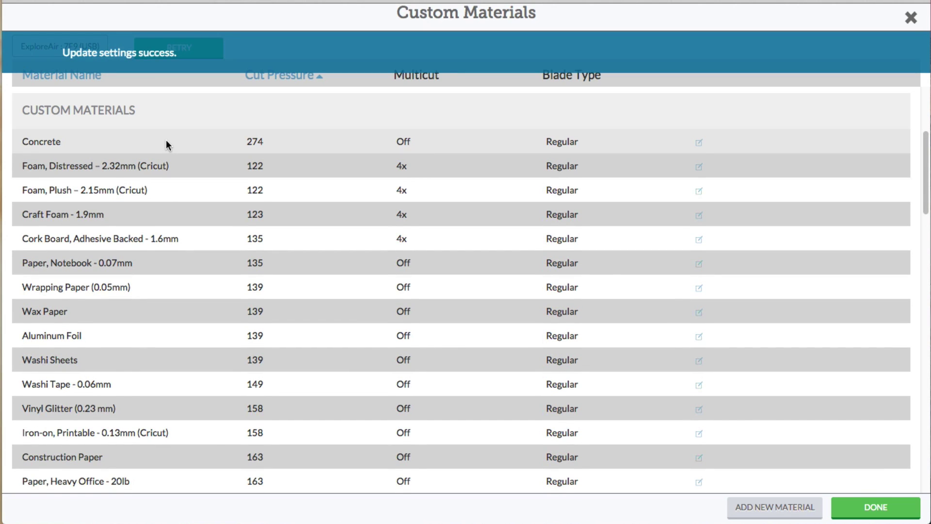
left_click(46, 143)
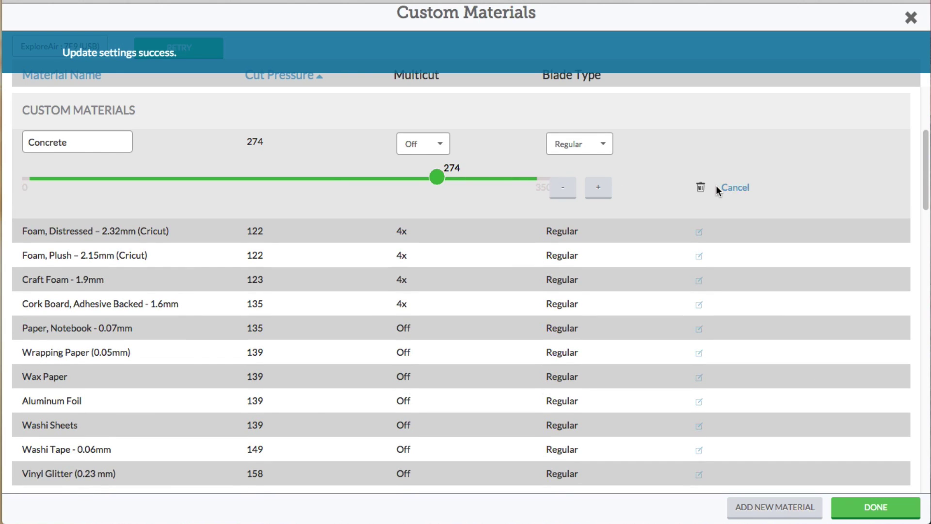